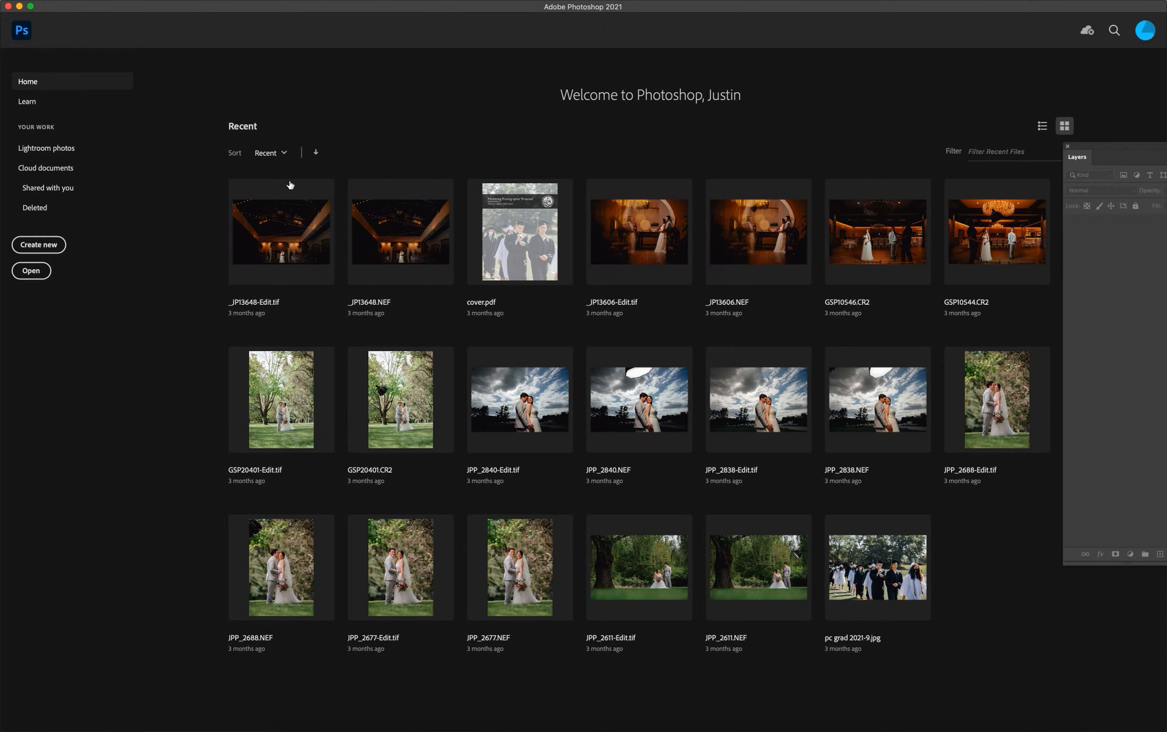
Create a new document 15 inches wide and 9 inches high at 125 pixels per inch.
left_click(50, 246)
left_click_drag(402, 77, 513, 80)
left_click(671, 174)
left_click(661, 215)
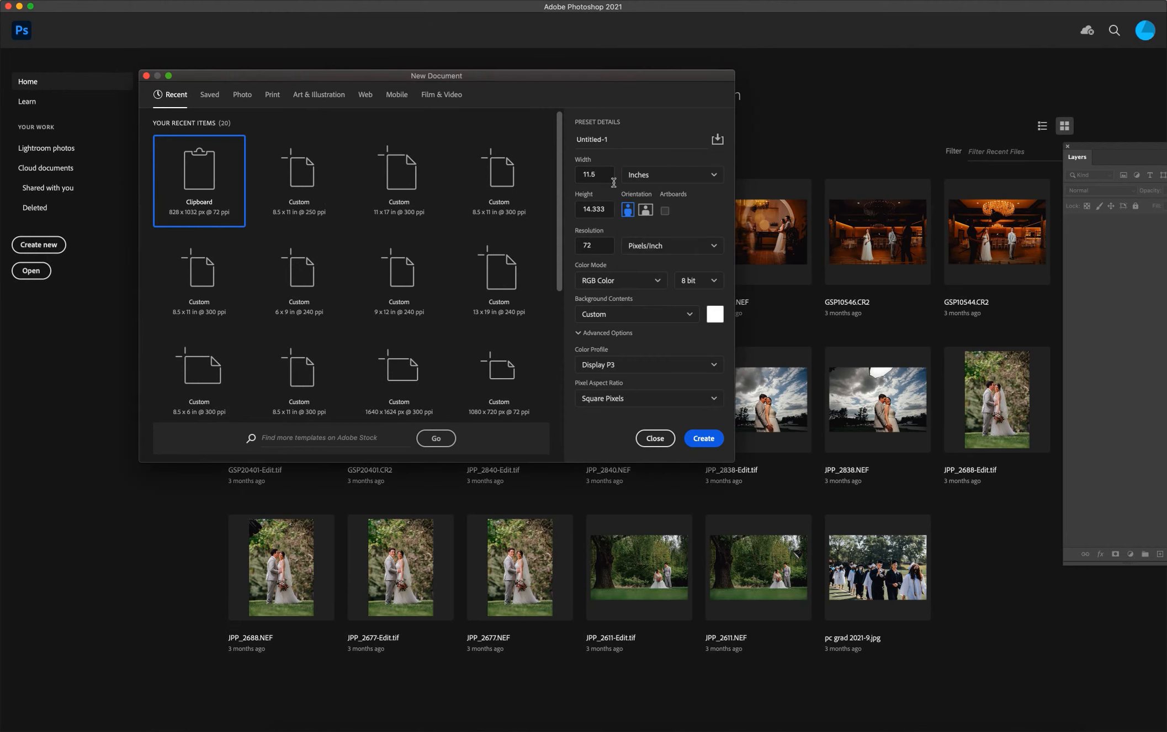
double_click(606, 174)
type("15")
left_click(608, 210)
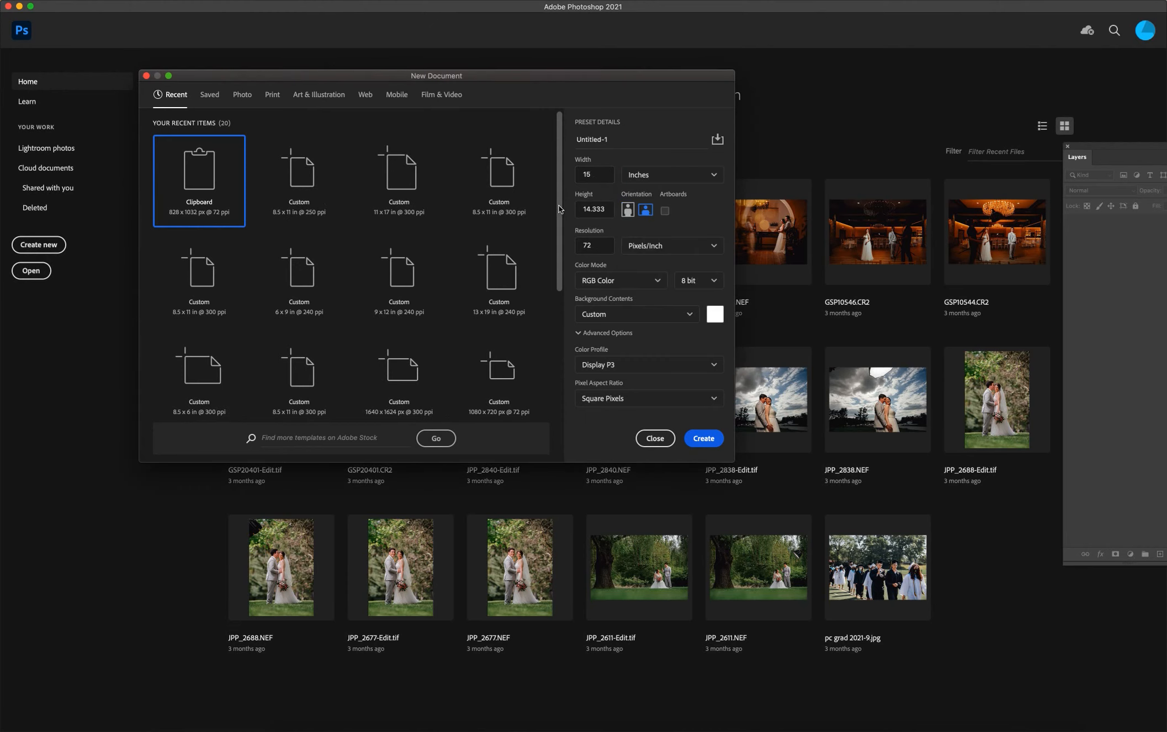
double_click(608, 210)
type("9")
double_click(600, 247)
type("125")
left_click(704, 440)
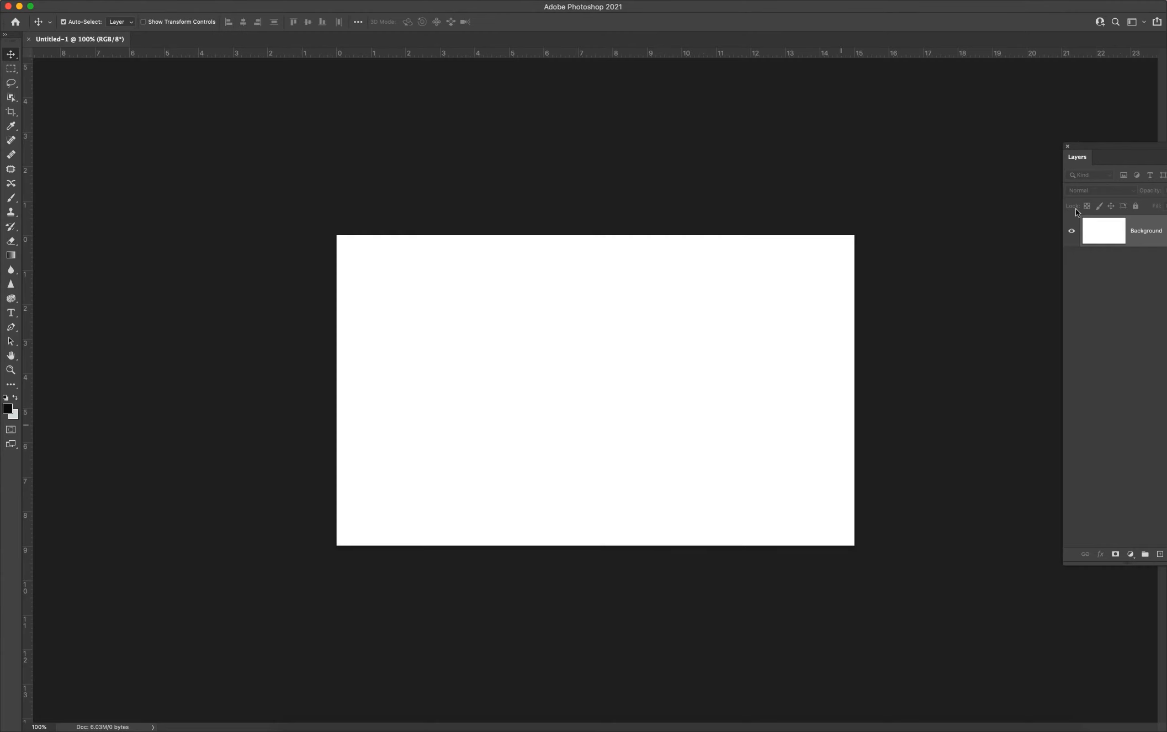
Move the floating Layers panel fully into view beside the canvas.
left_click_drag(1120, 147, 1008, 124)
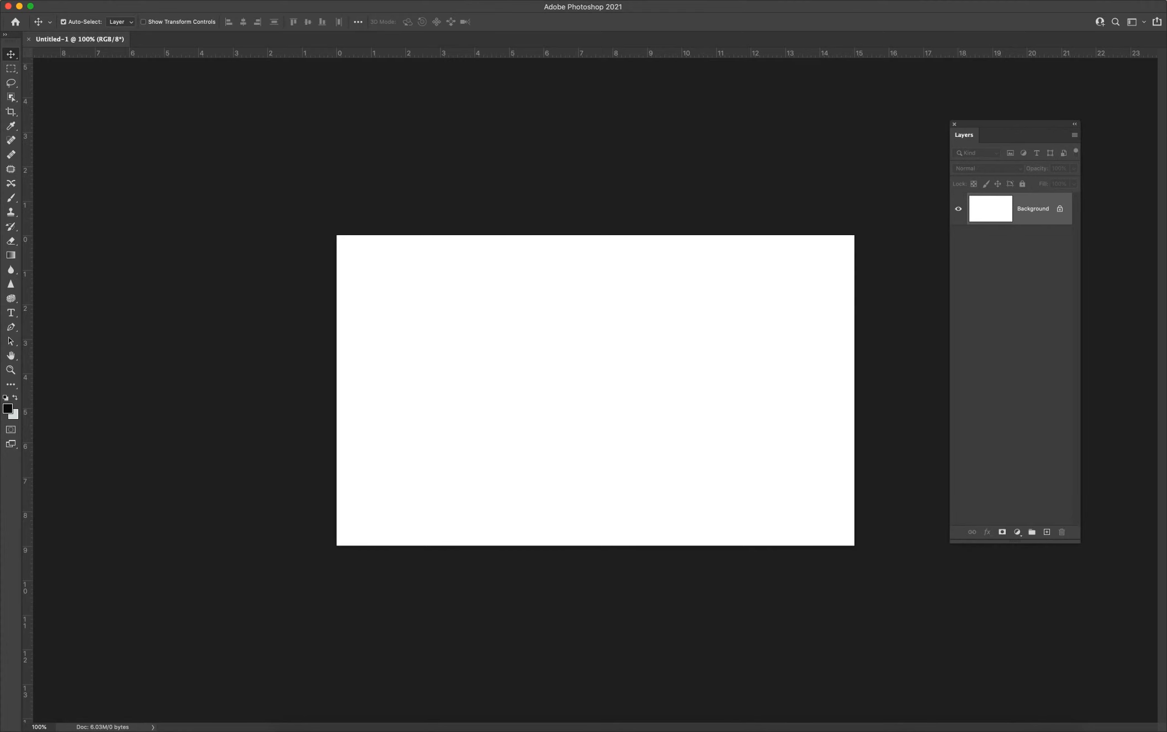
left_click(342, 1)
left_click(601, 169)
Add horizontal type reading "NYC" near the middle of the canvas.
left_click(11, 313)
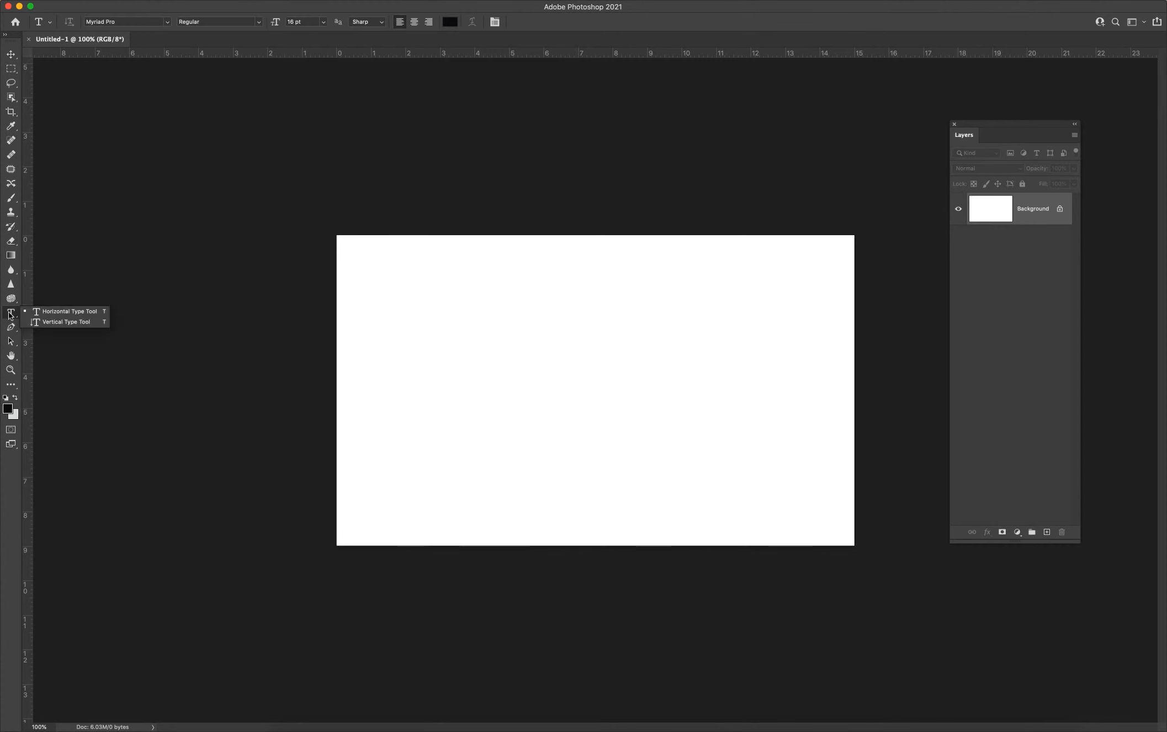
left_click(69, 312)
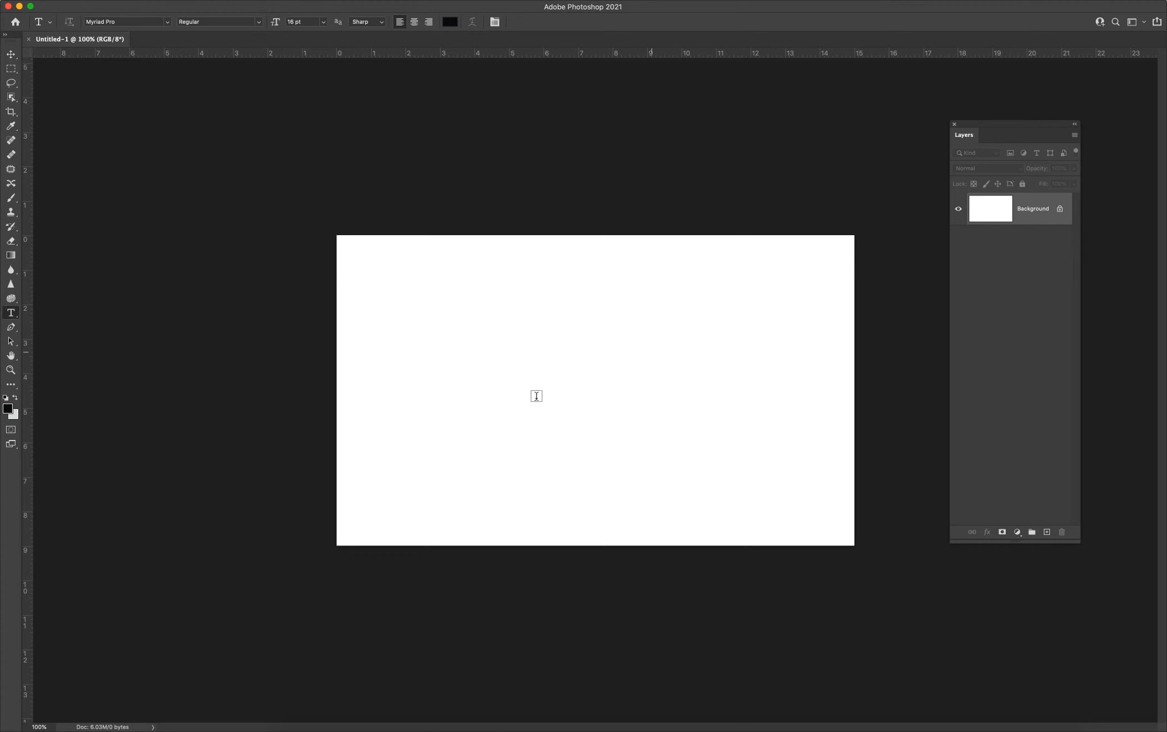
left_click(507, 380)
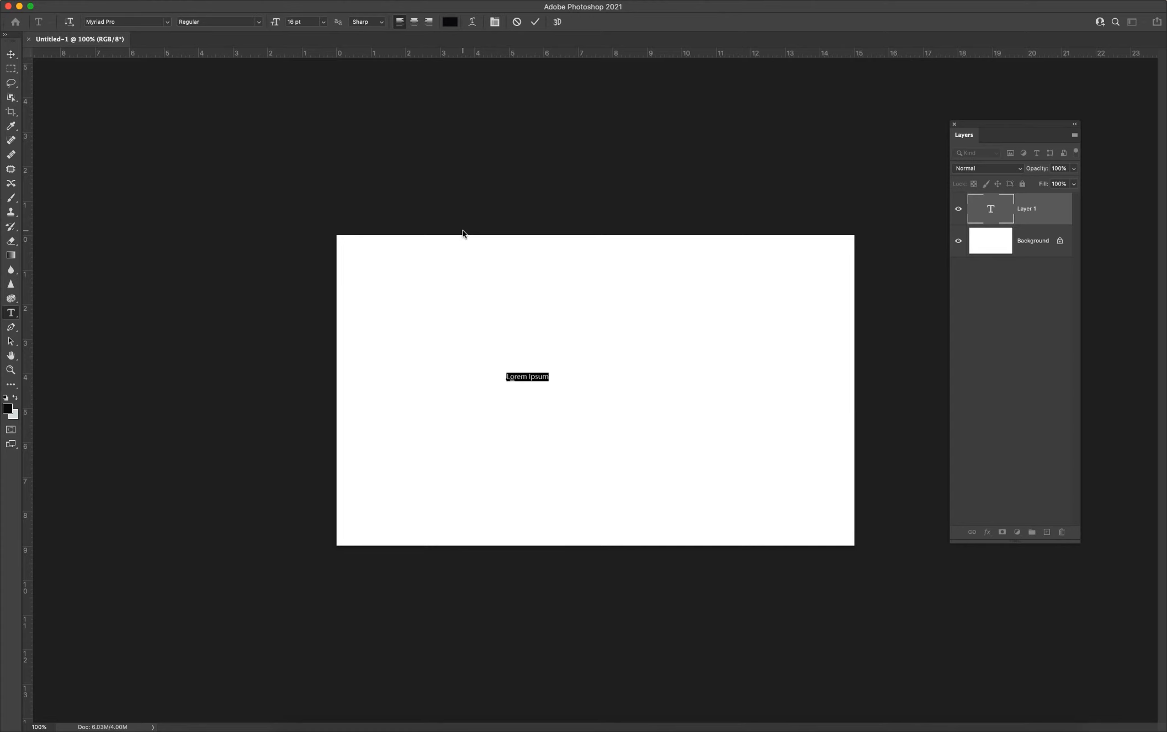
type("NYC")
Set the font of the NYC text to Blackoak Std and commit the text.
left_click_drag(521, 375, 492, 375)
left_click(168, 22)
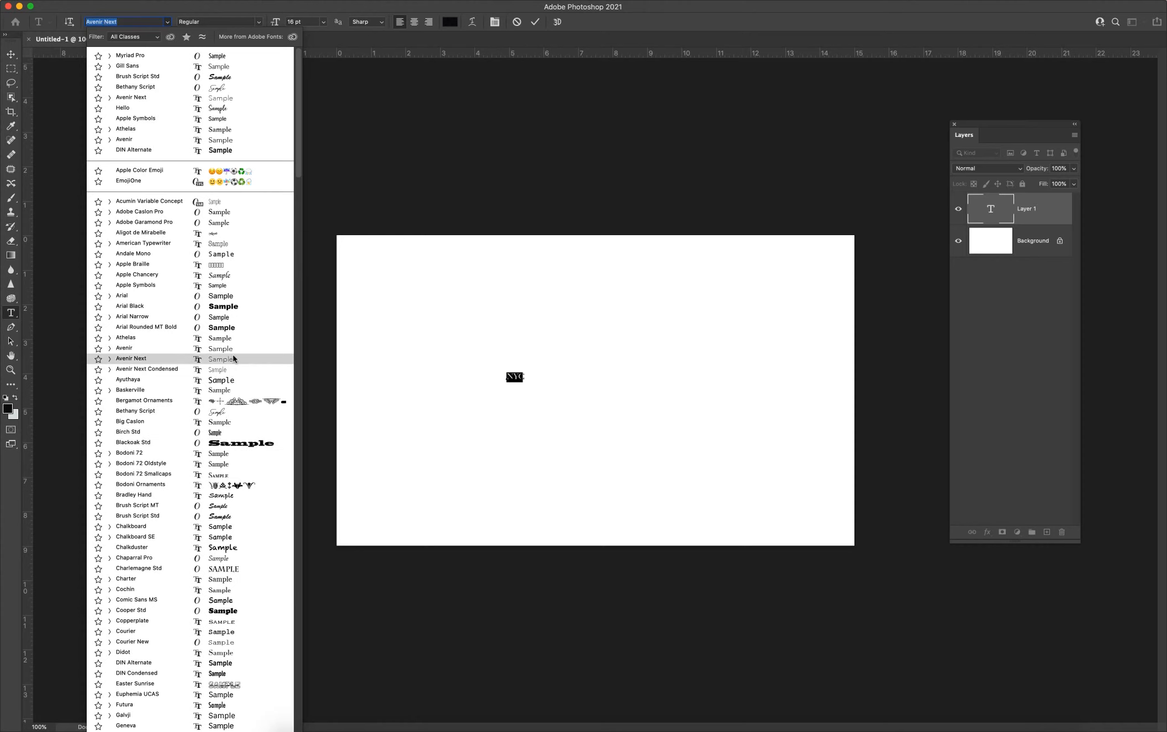
scroll(239, 380, "down", 20)
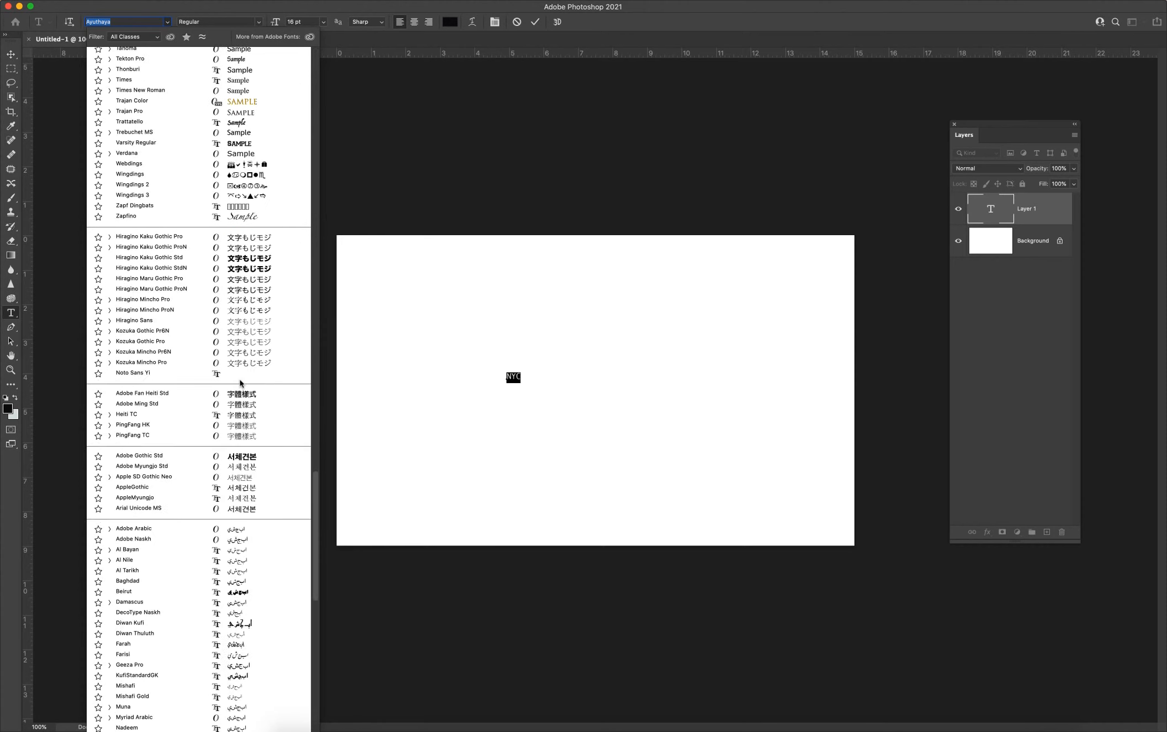
scroll(240, 380, "up", 20)
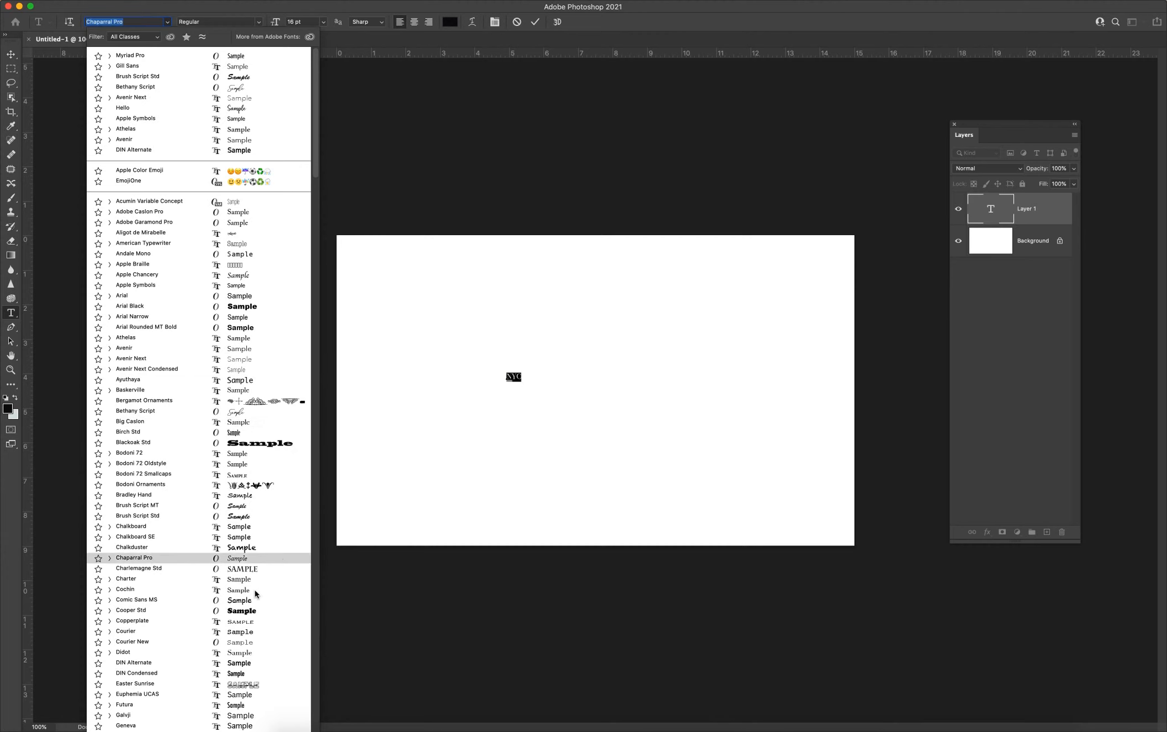
left_click(268, 445)
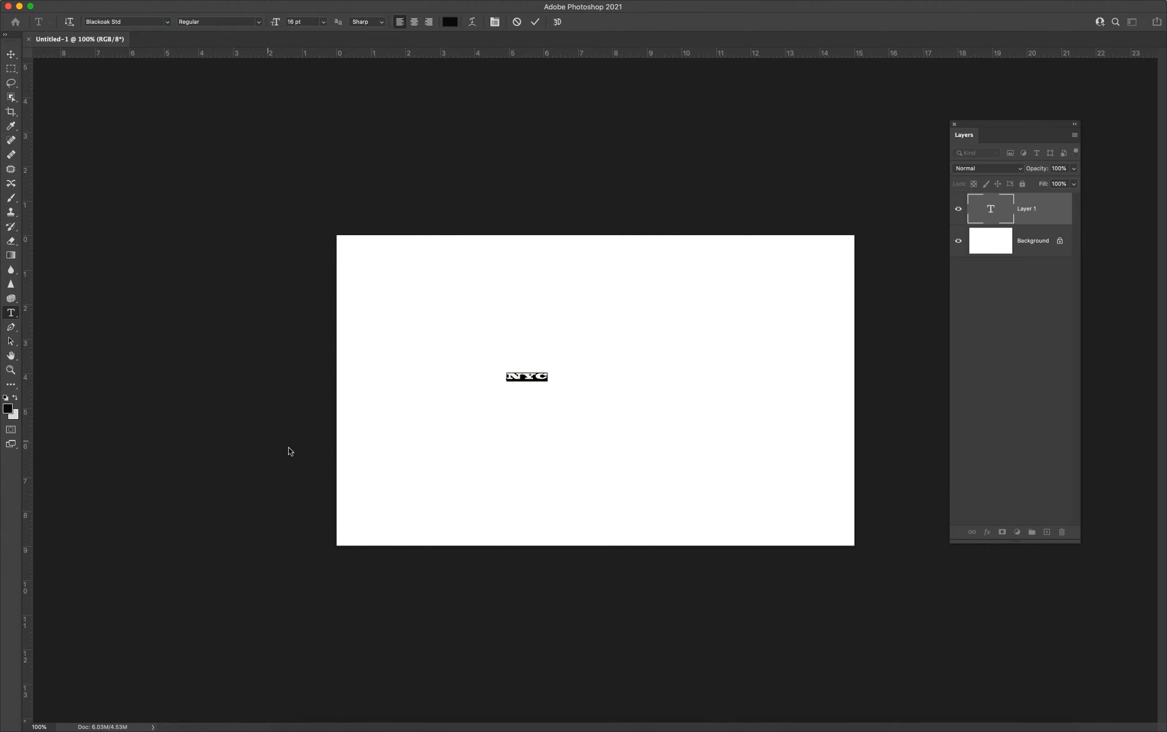
left_click(12, 55)
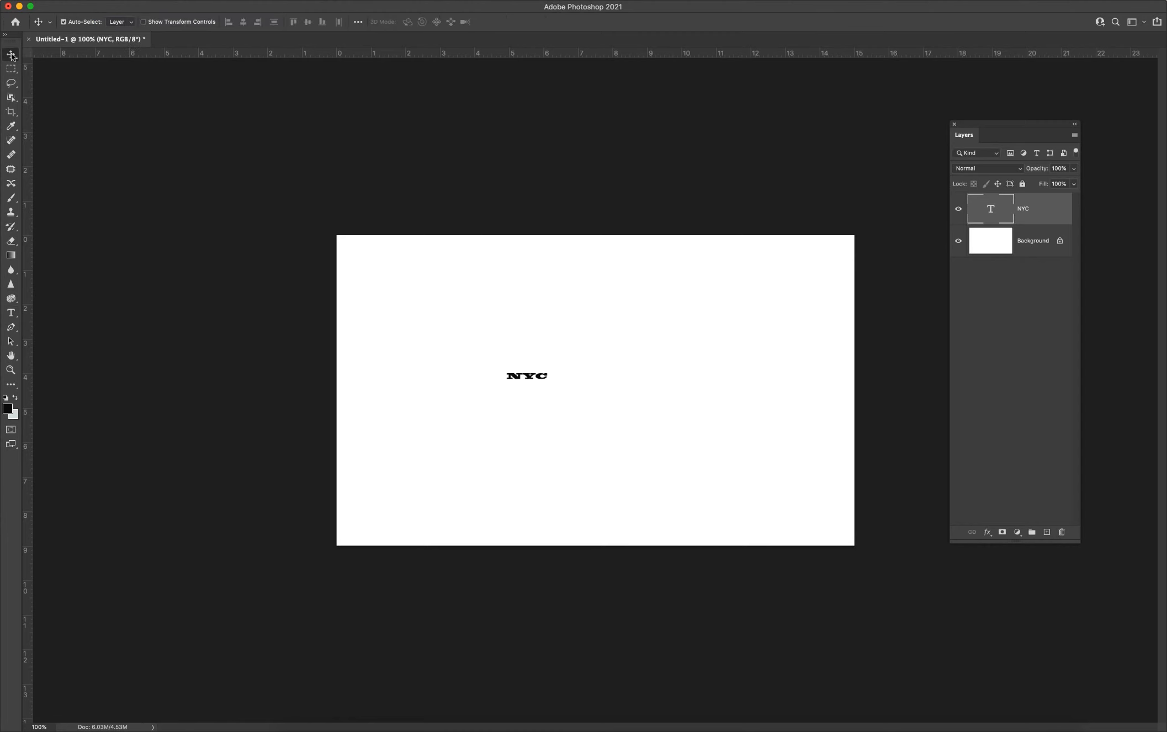
Enlarge and stretch the NYC text to about 1077% width and 2616% height, and position it slightly above the canvas centre.
mouse_move(545, 397)
left_mouse_down()
mouse_move(531, 378)
mouse_move(538, 398)
left_mouse_up()
key("super")
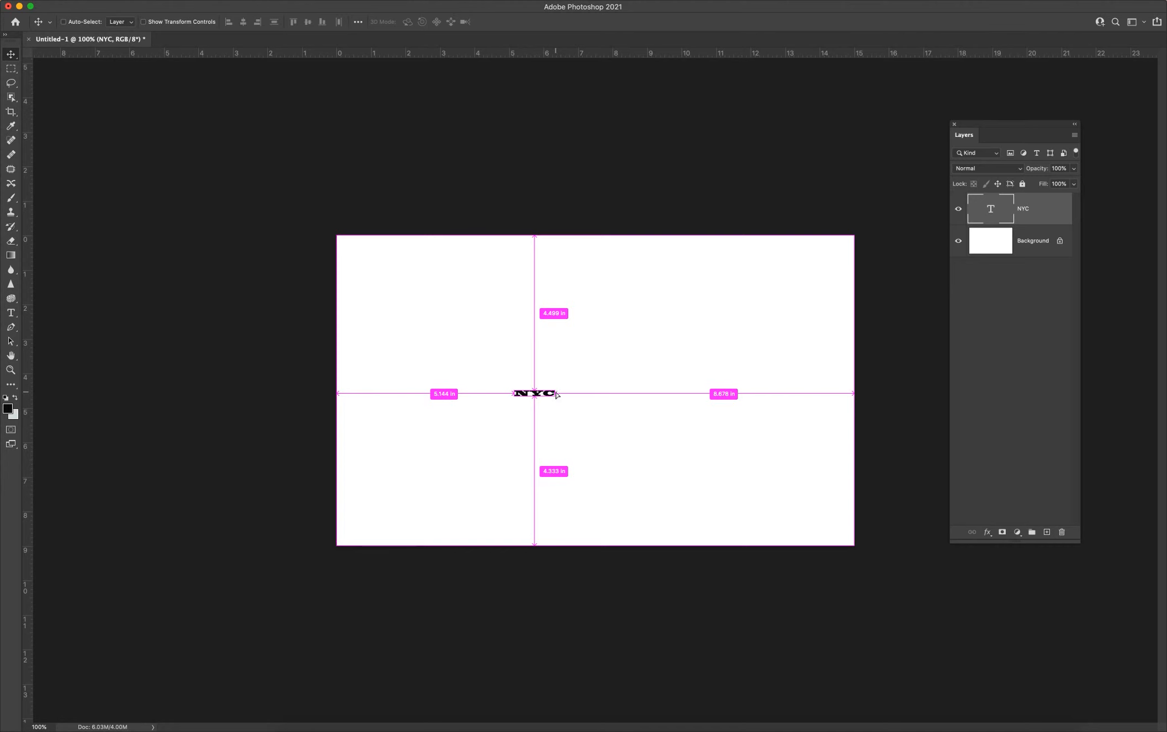
key("super+t")
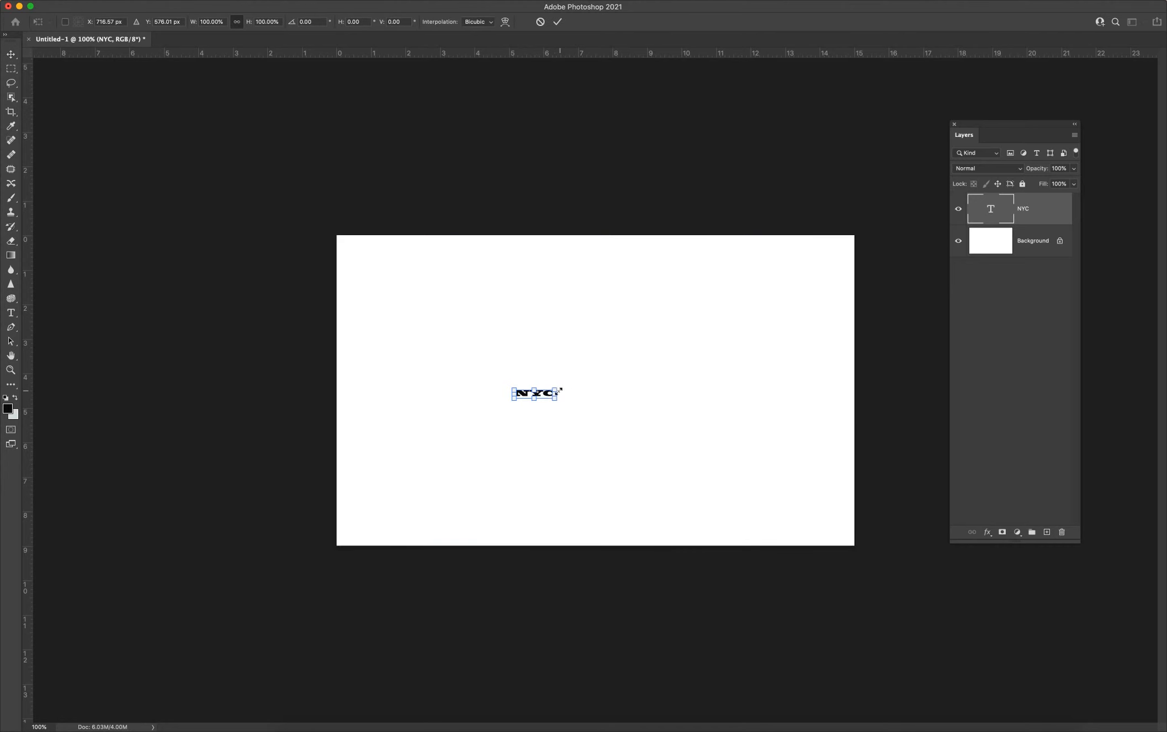
left_click_drag(556, 389, 823, 243)
left_click_drag(766, 281, 652, 370)
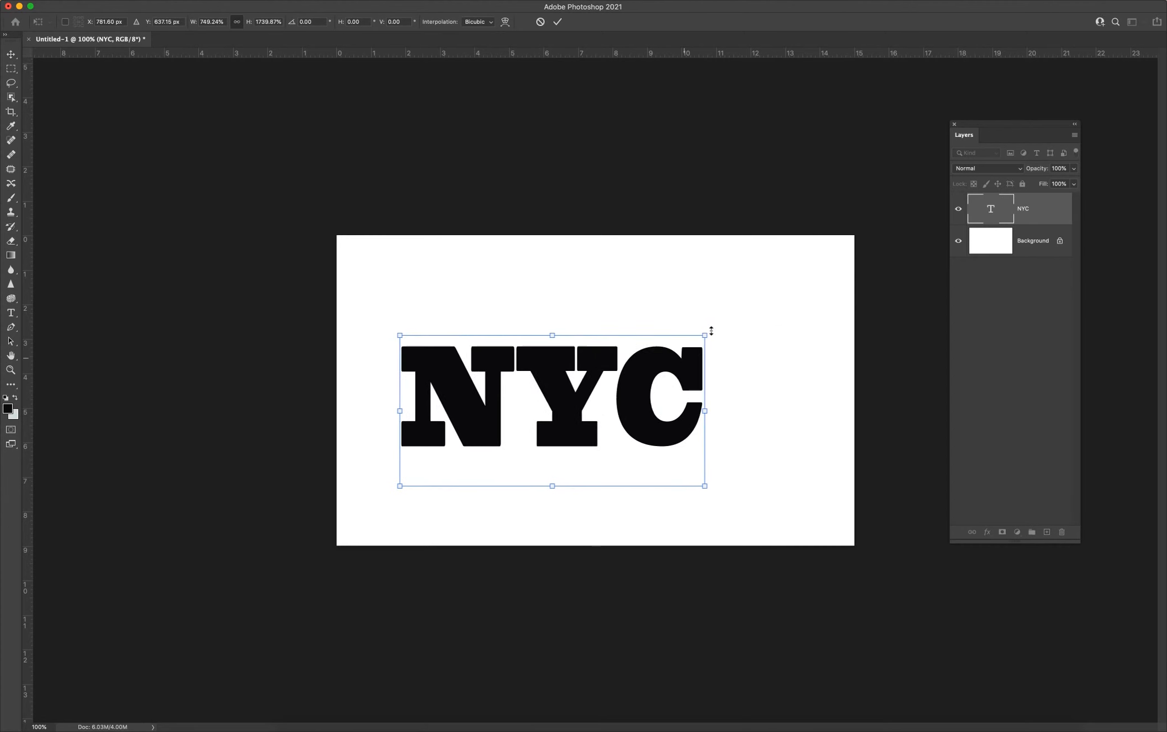
mouse_move(720, 311)
left_mouse_down()
mouse_move(766, 268)
mouse_move(821, 247)
mouse_move(704, 318)
left_mouse_up()
left_click_drag(784, 275, 816, 262)
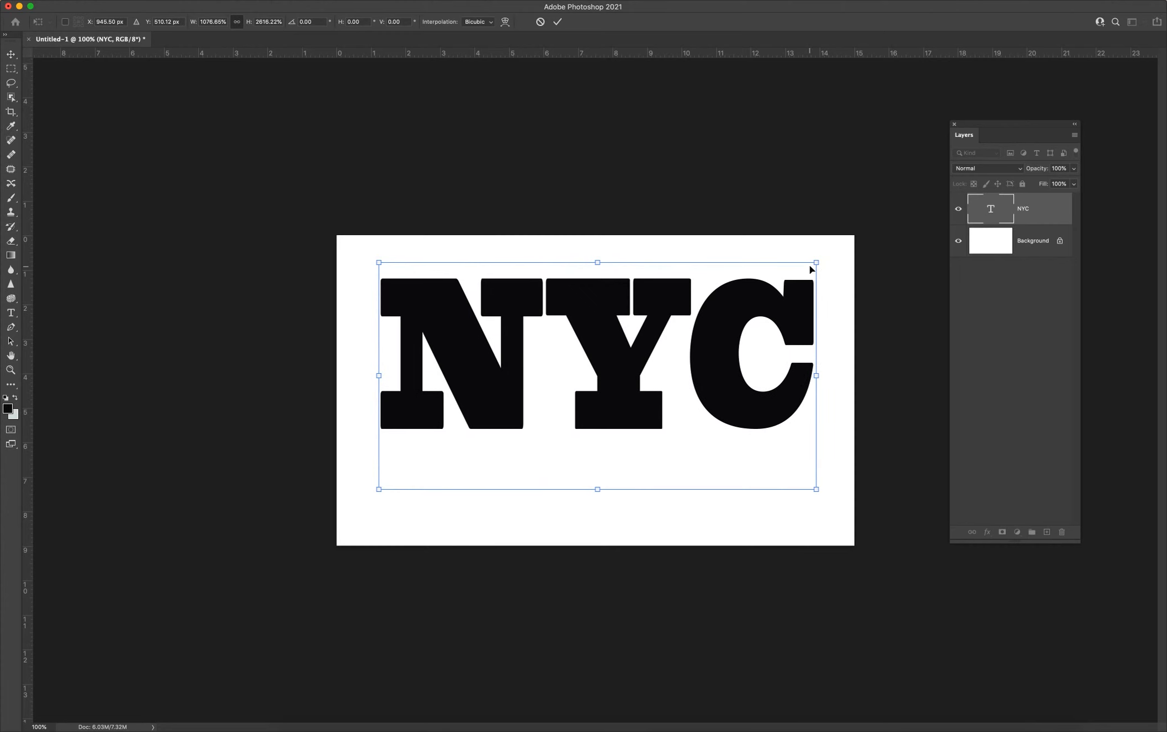
key("Return")
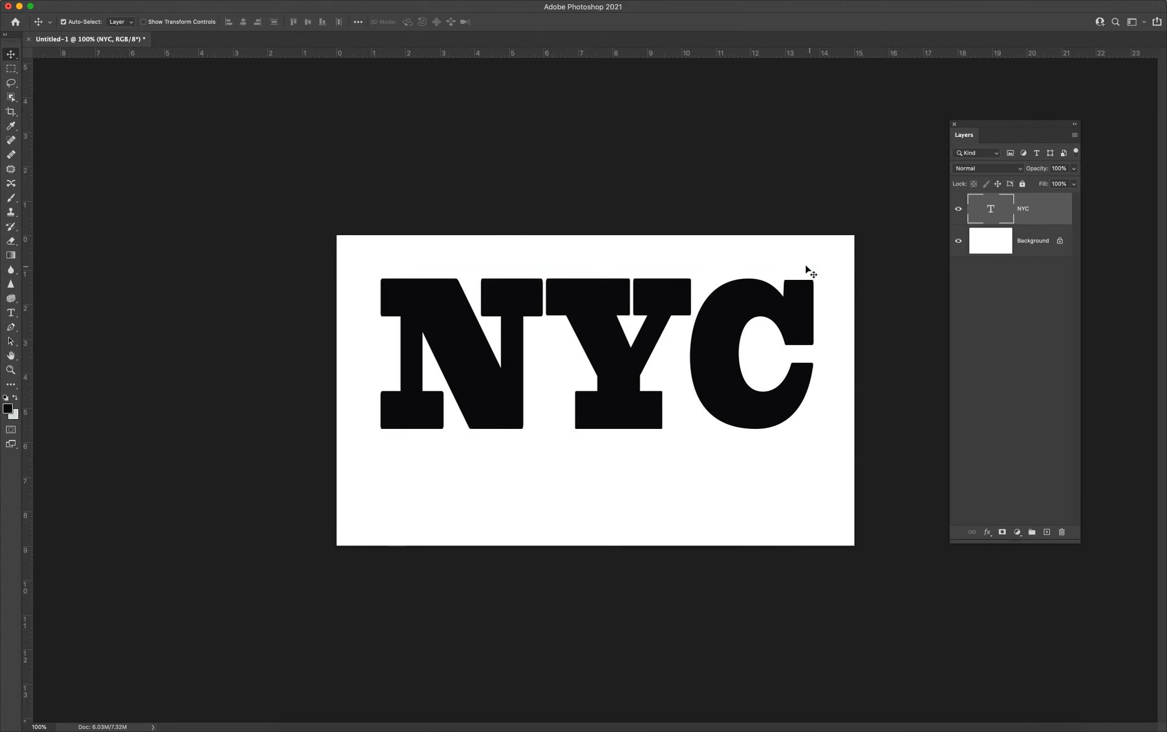
left_click_drag(587, 301, 589, 280)
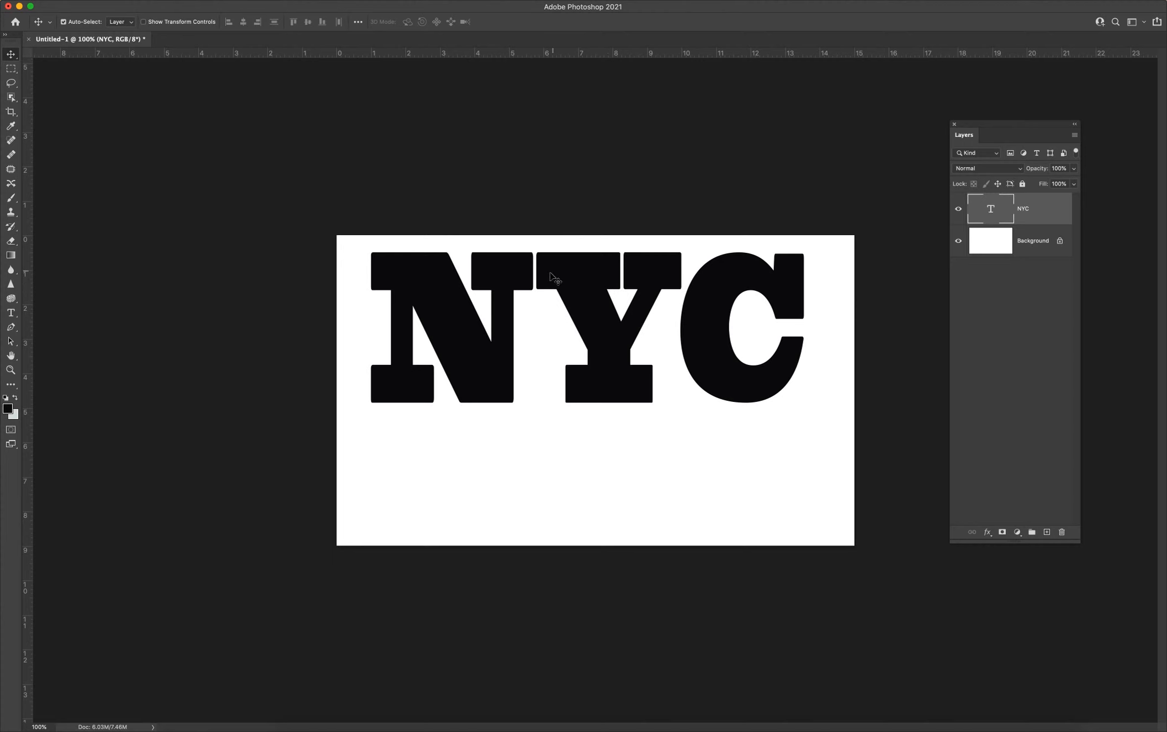
left_click_drag(610, 322, 613, 364)
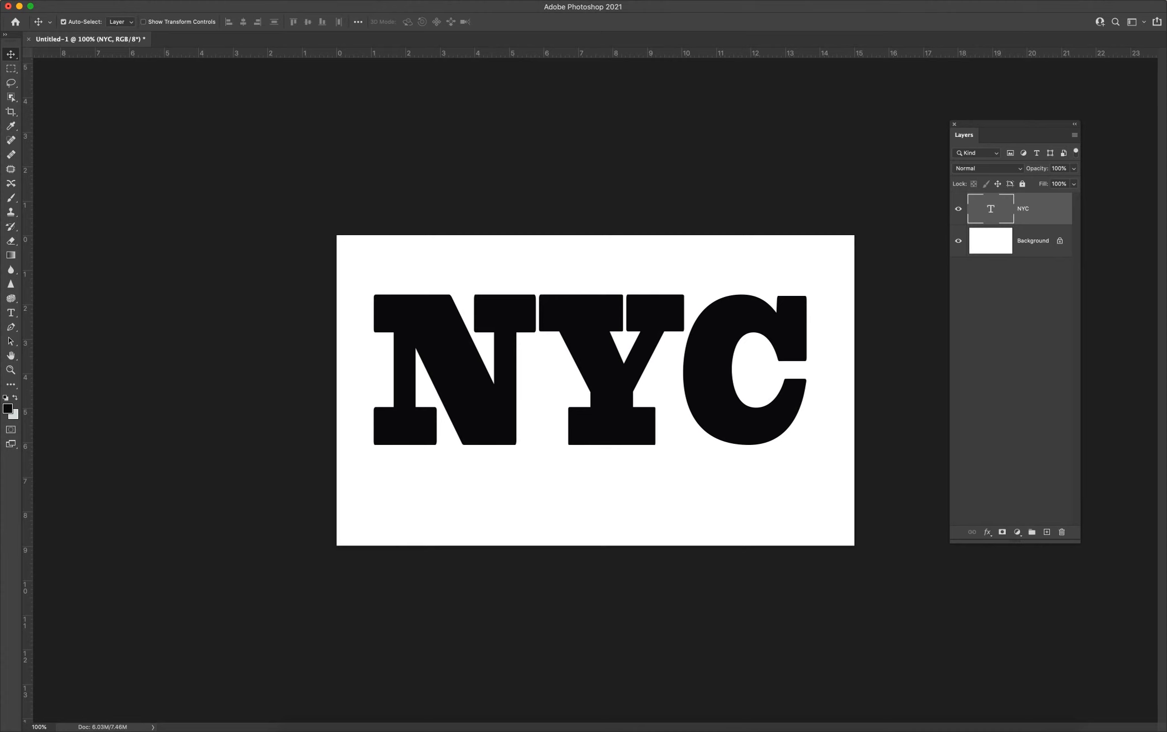
Open the photo JPP03491.JPG from the Downloads folder.
left_click(54, 0)
left_click(71, 12)
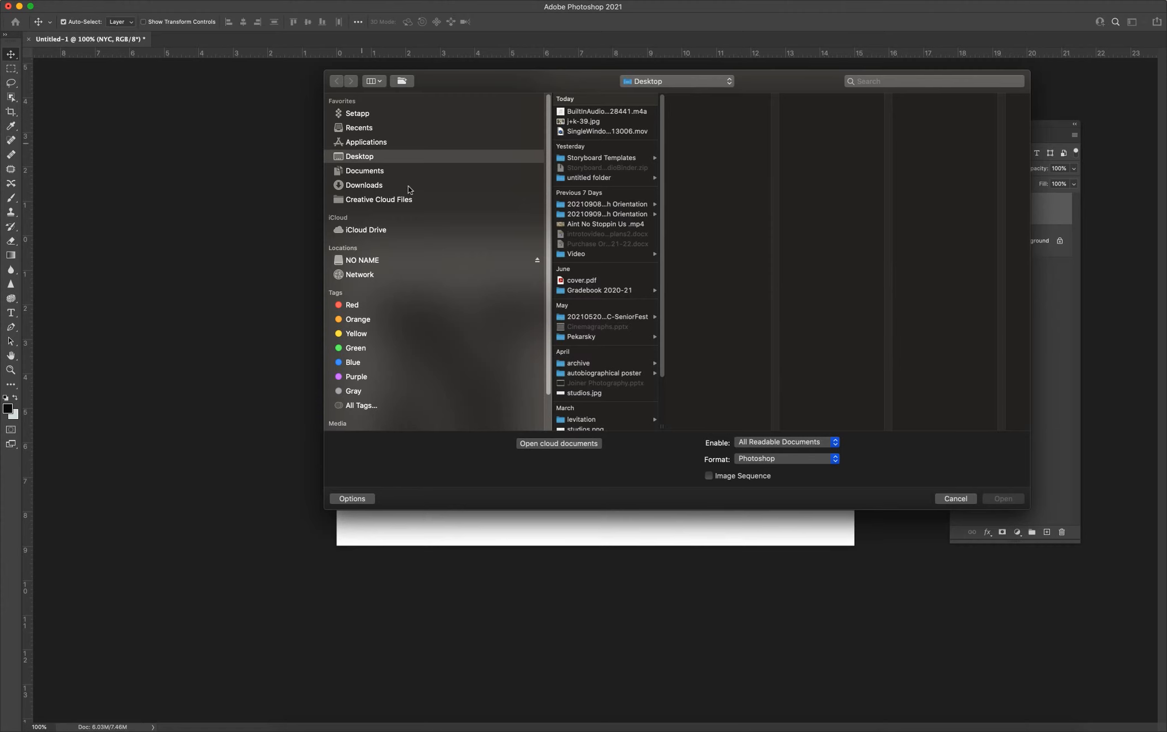
left_click(365, 187)
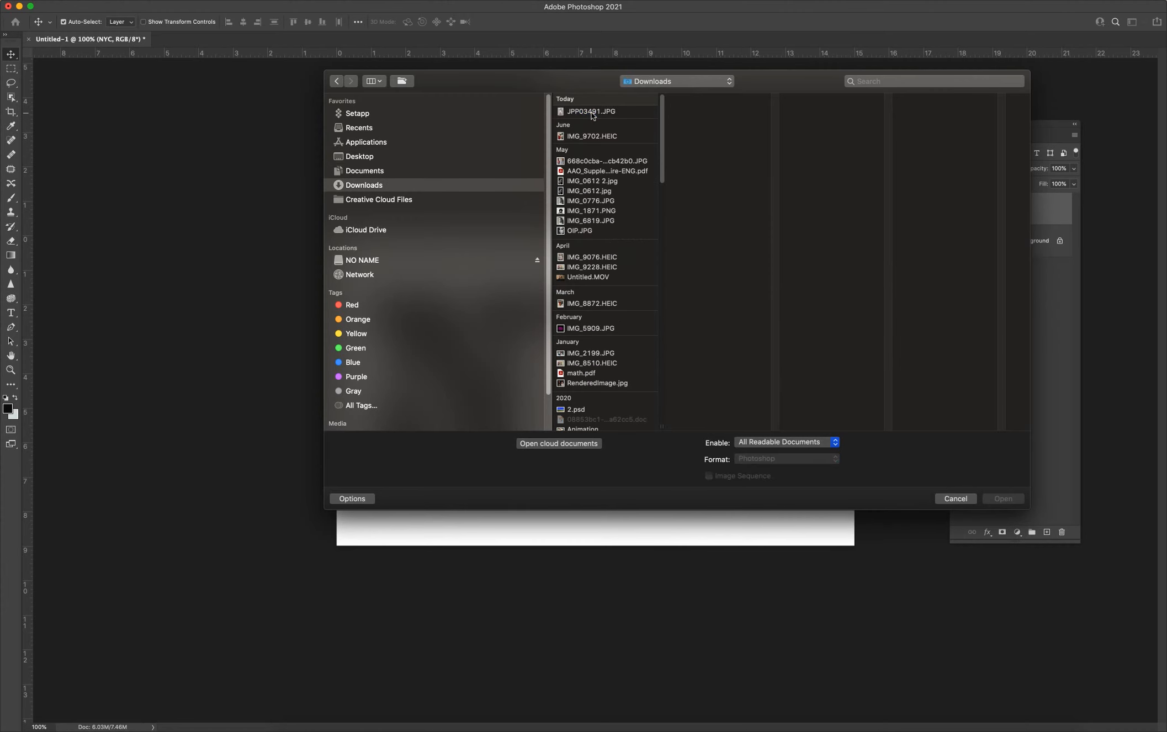
double_click(593, 116)
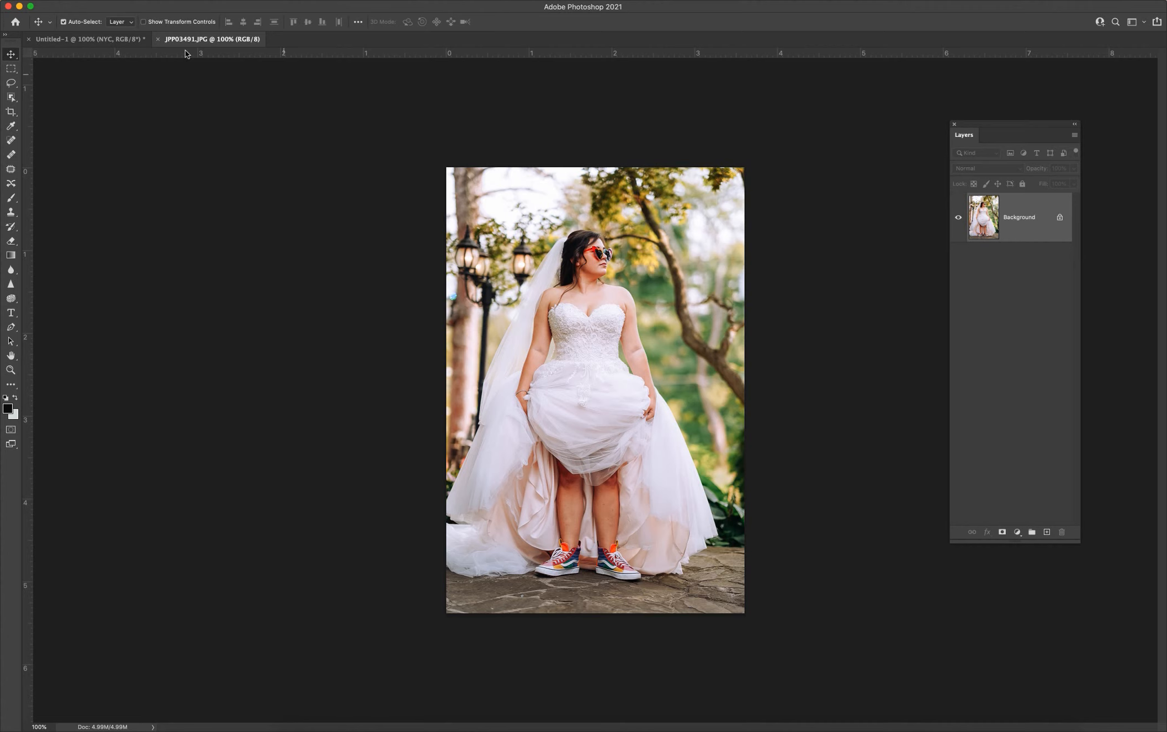
Copy the bride photo into the Untitled-1 document as a new layer above the NYC text.
left_click(116, 40)
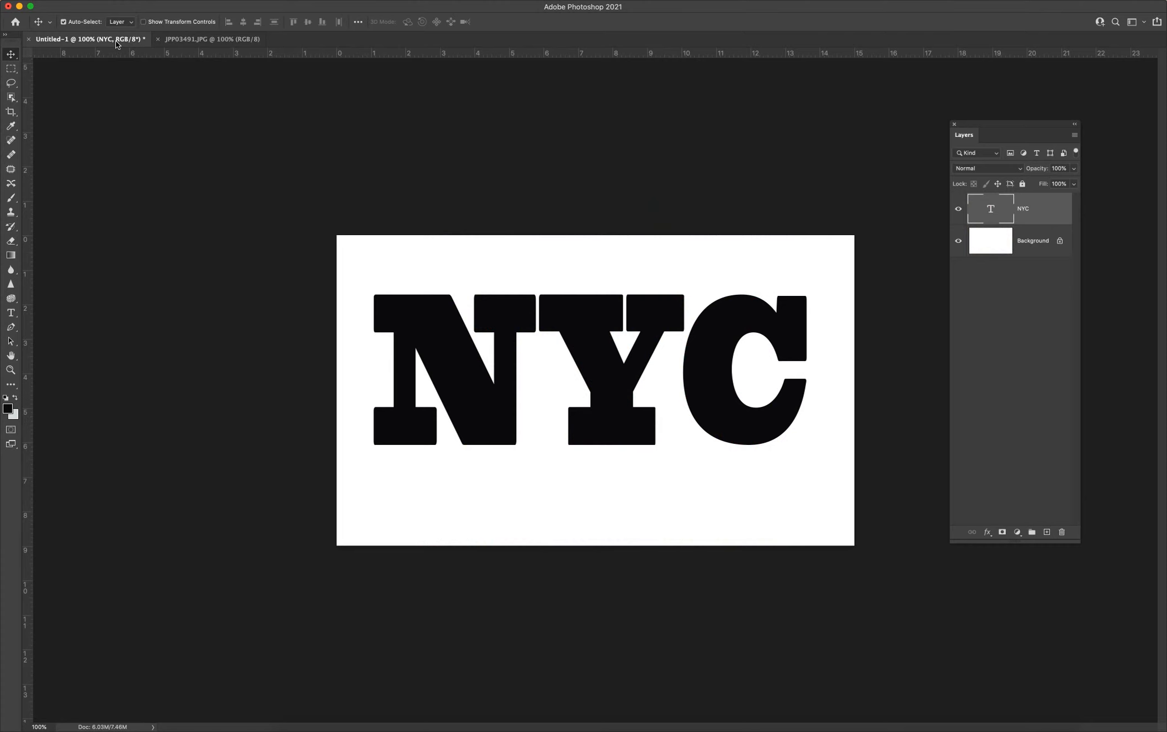
left_click(221, 40)
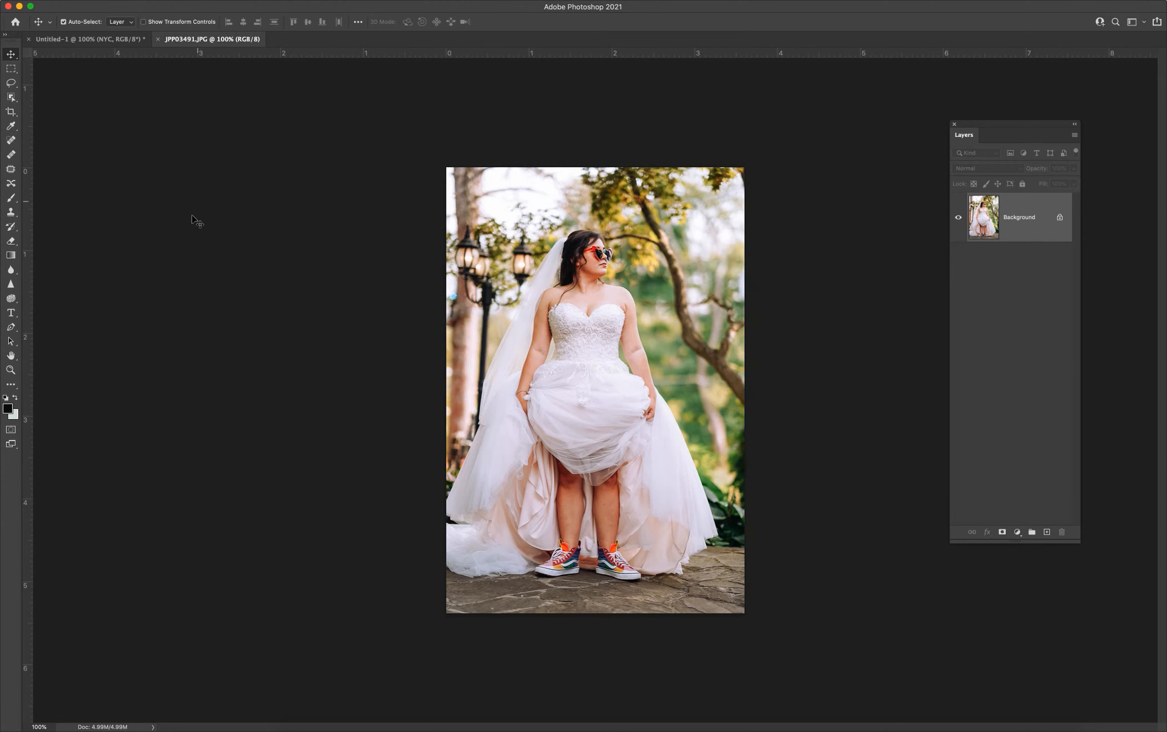
left_click(95, 37)
left_click(232, 39)
left_click_drag(338, 135, 186, 90)
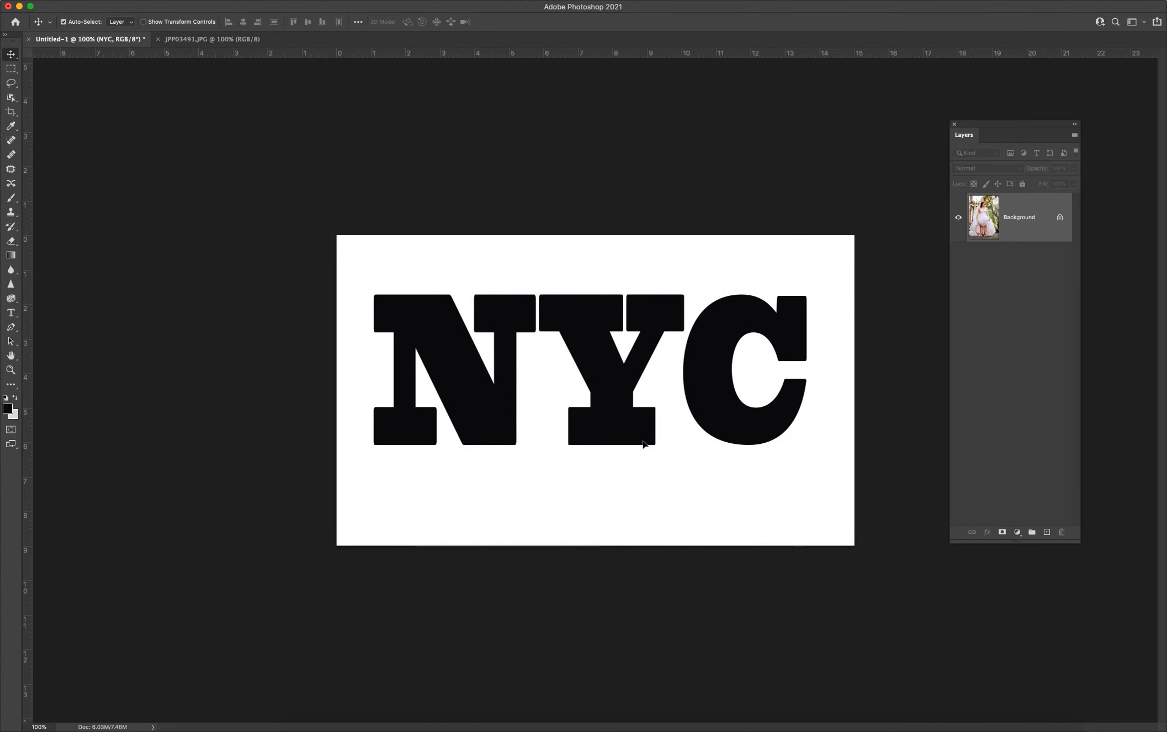
left_click_drag(643, 443, 643, 443)
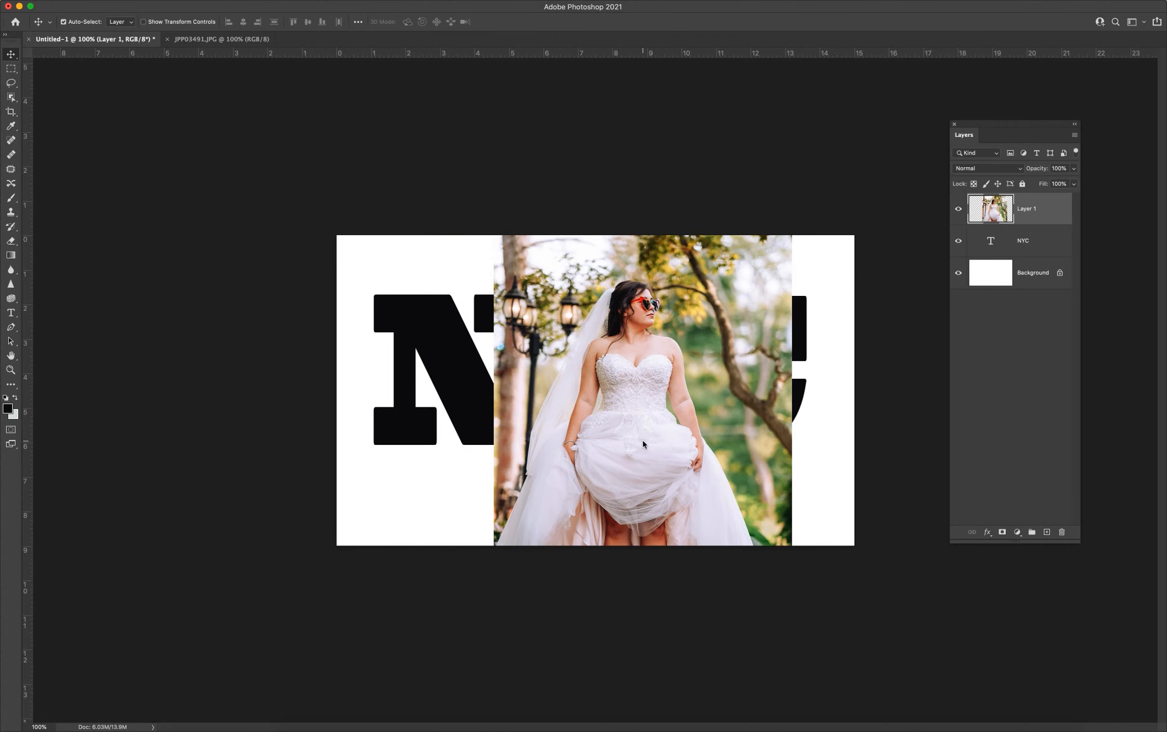
Enlarge and reposition the bride photo so that it covers all of the NYC letters.
left_click_drag(640, 407, 497, 429)
key("ctrl+t")
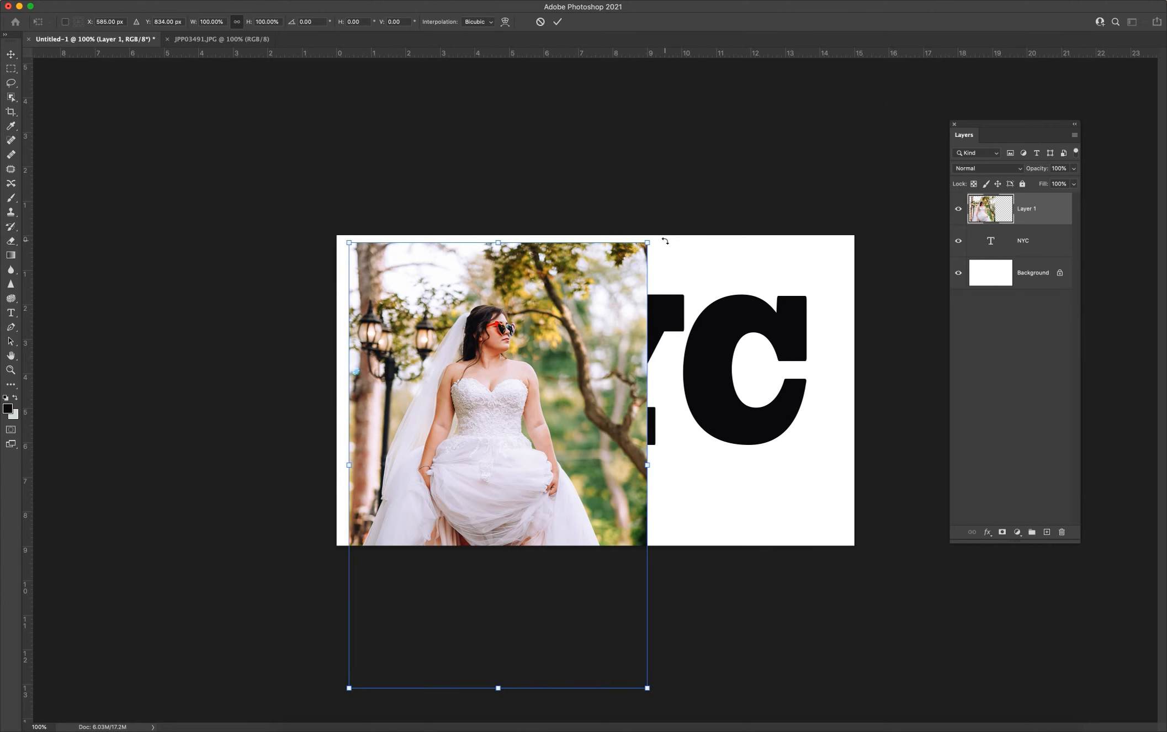
left_click_drag(753, 172, 853, 135)
left_click_drag(712, 308, 709, 300)
key("Return")
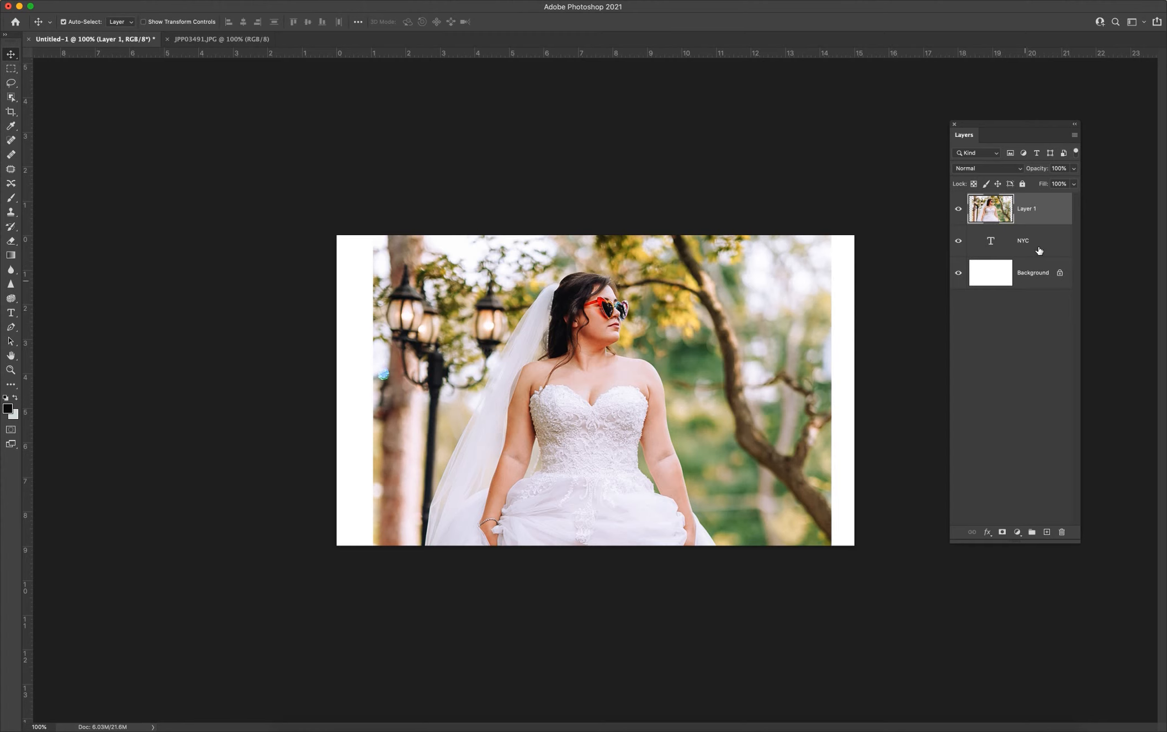
Clip the photo layer to the NYC text with a clipping mask and position the bride's face within the letter Y.
right_click(1029, 211)
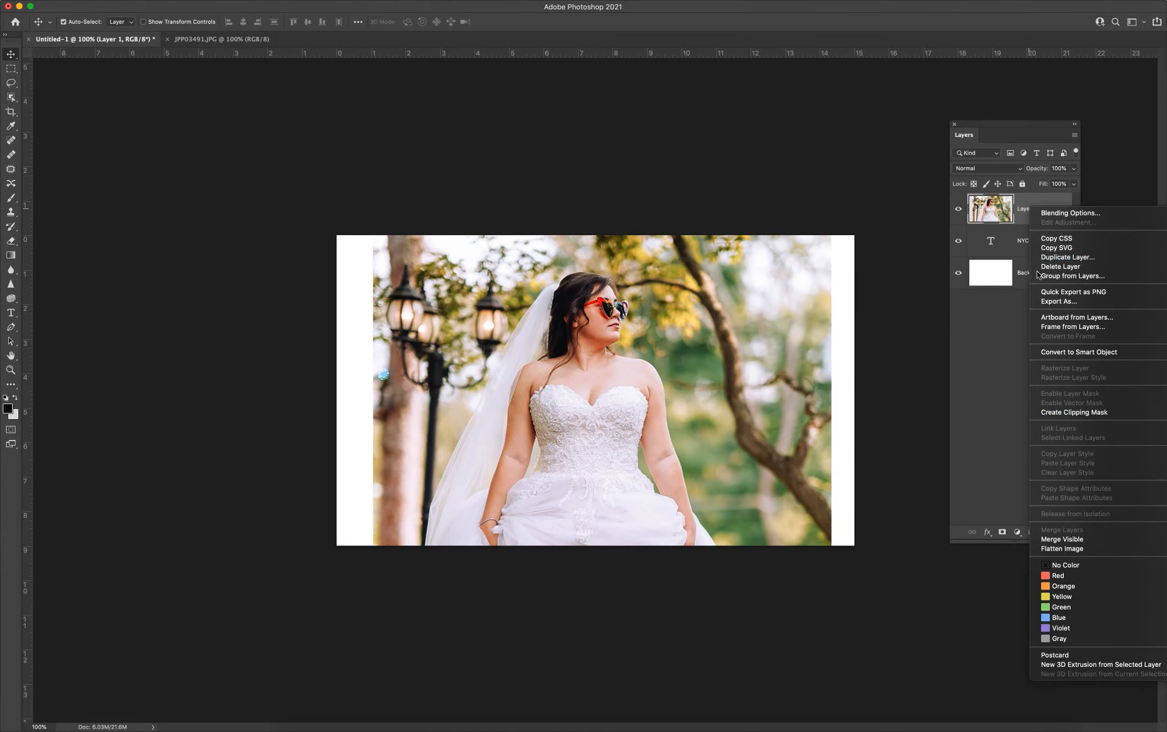
left_click(1069, 413)
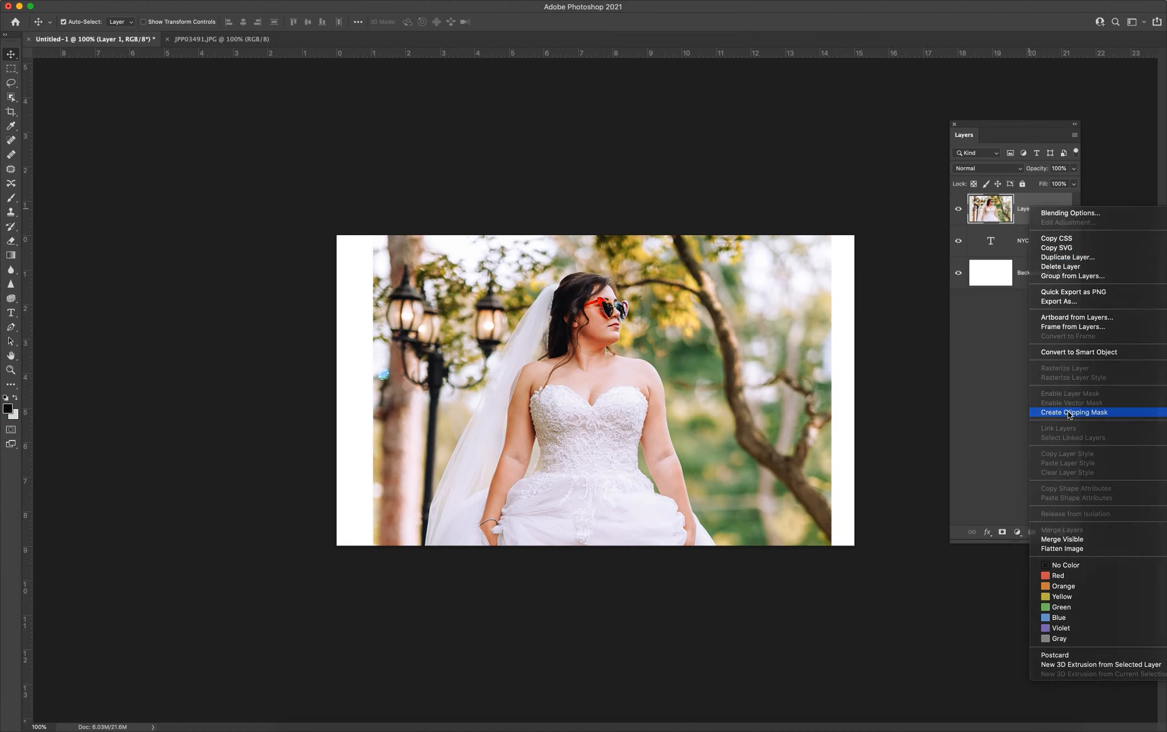
left_click_drag(593, 354, 599, 311)
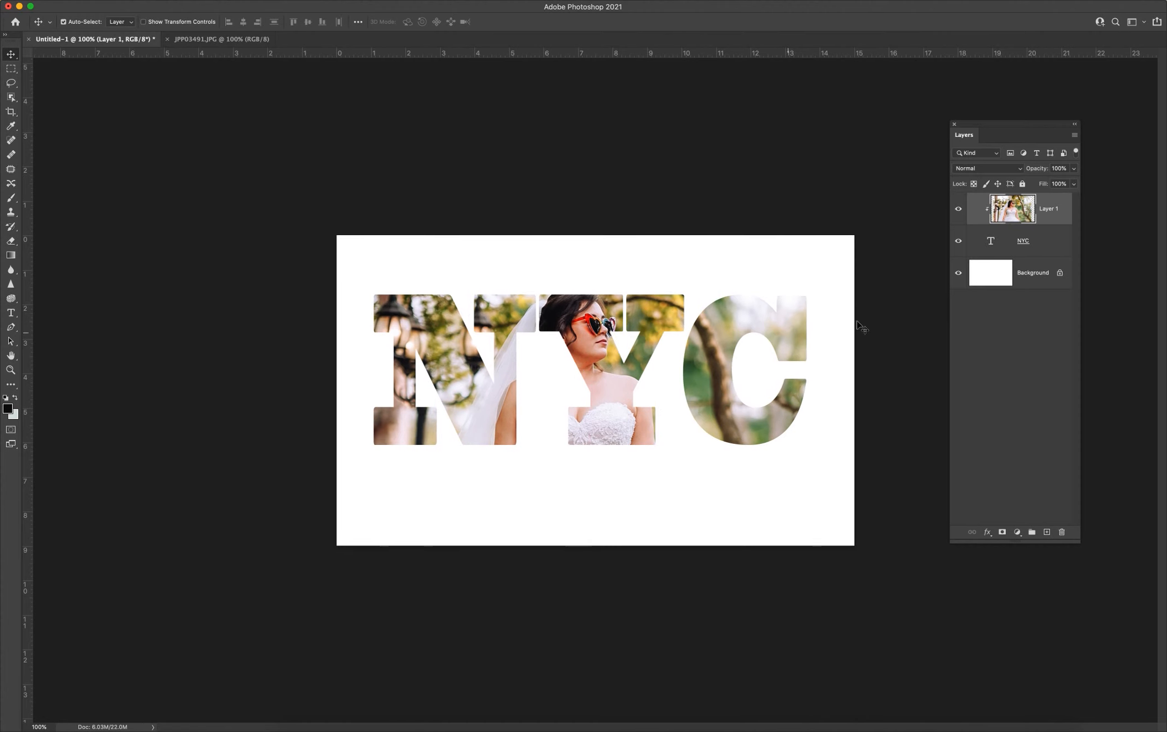
left_click(1101, 1)
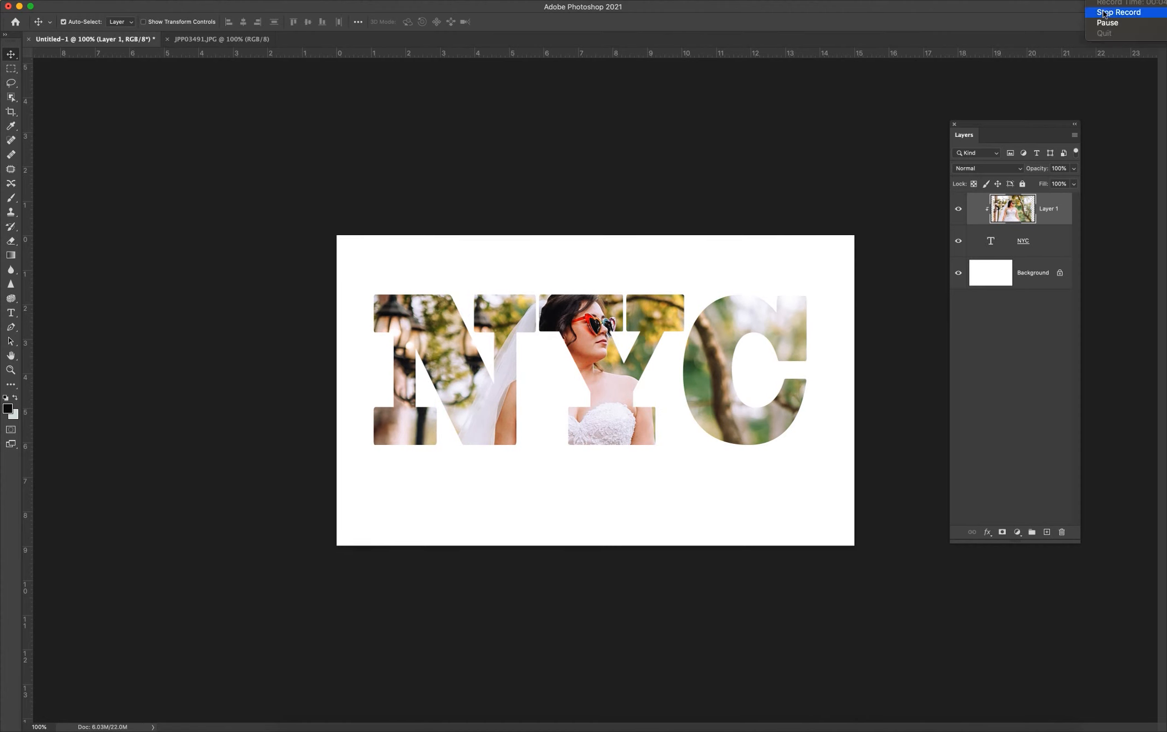